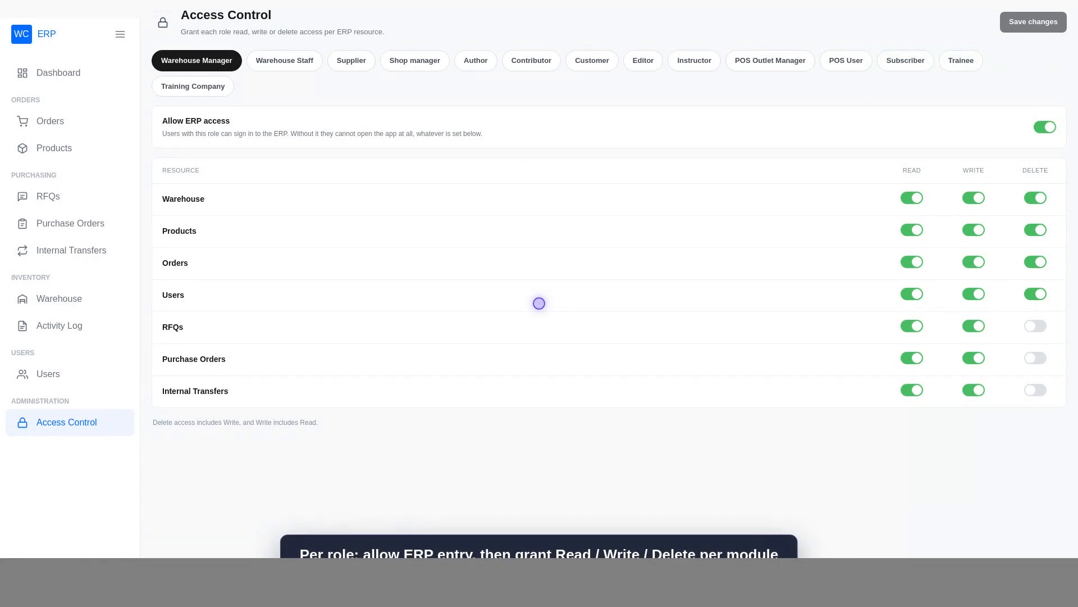
Examine the Warehouse Staff role's access permissions and the remaining details in the supplier's user profile.
click(284, 61)
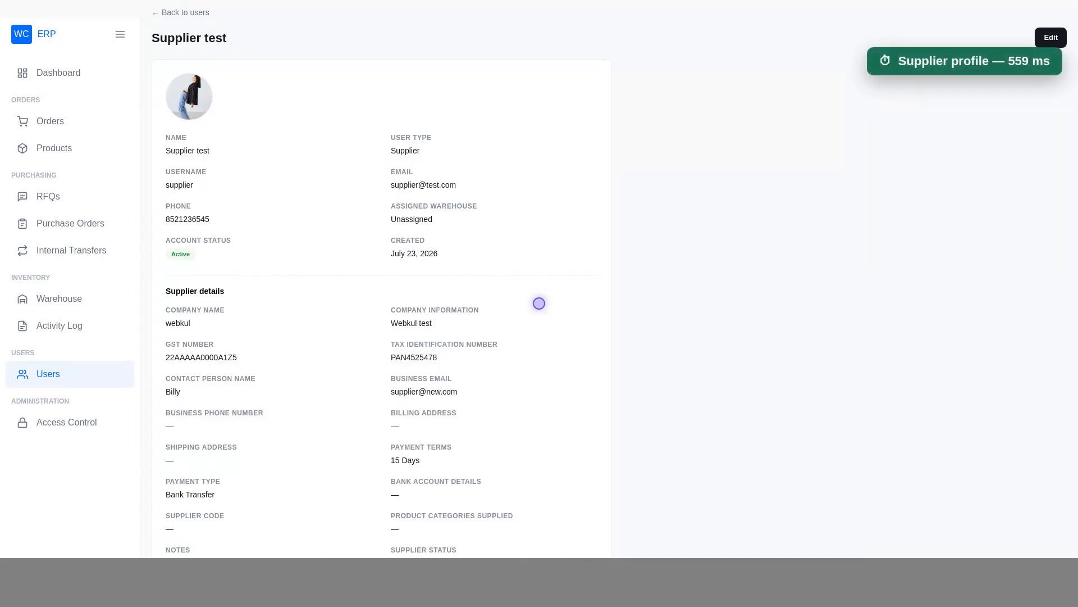
scroll(540, 303, down, 1)
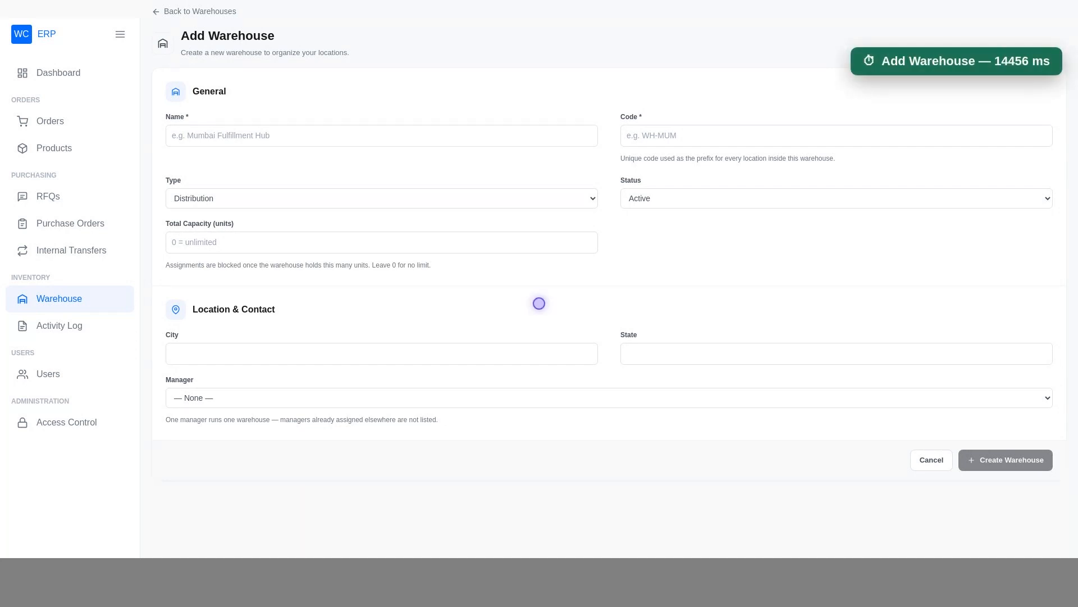
Create a warehouse named Demo Warehouse with the code WH-DEMO.
text(Demo Warehouse)
key(Tab)
text(WH-DEMO)
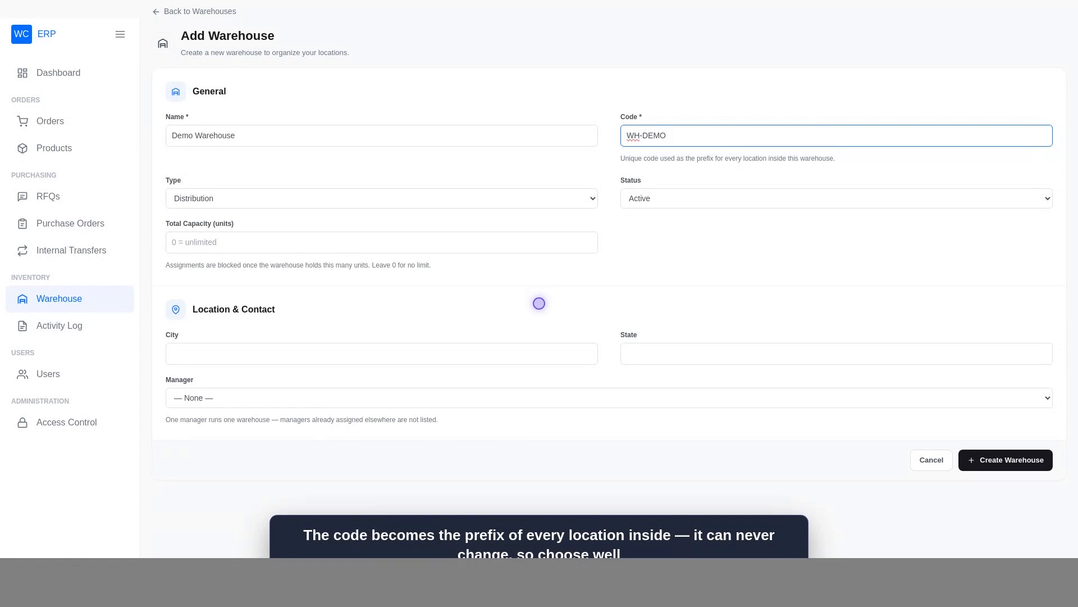
click(1005, 459)
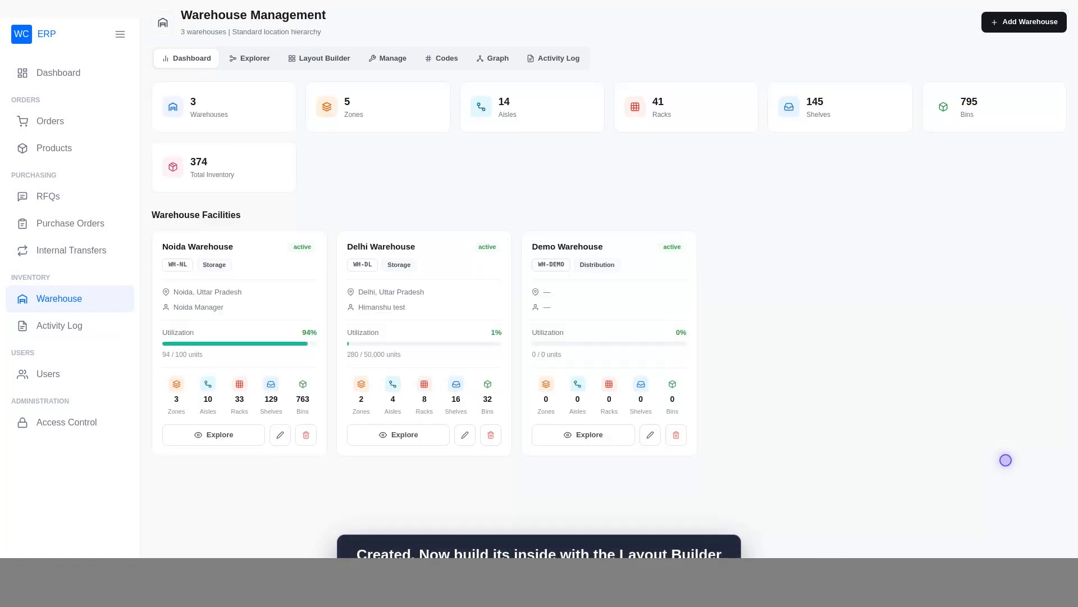
Bulk-create Demo Warehouse's layout with 3 zones, 4 aisles per zone, 5 racks per aisle, 4 shelves per rack and 8 bins per shelf.
click(318, 58)
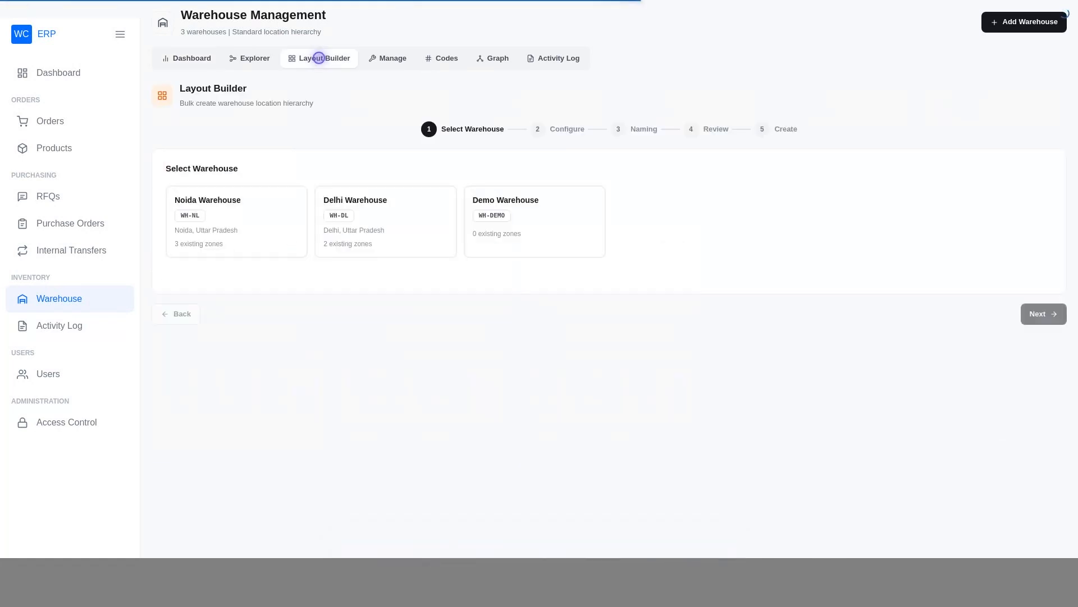
click(535, 222)
click(1043, 314)
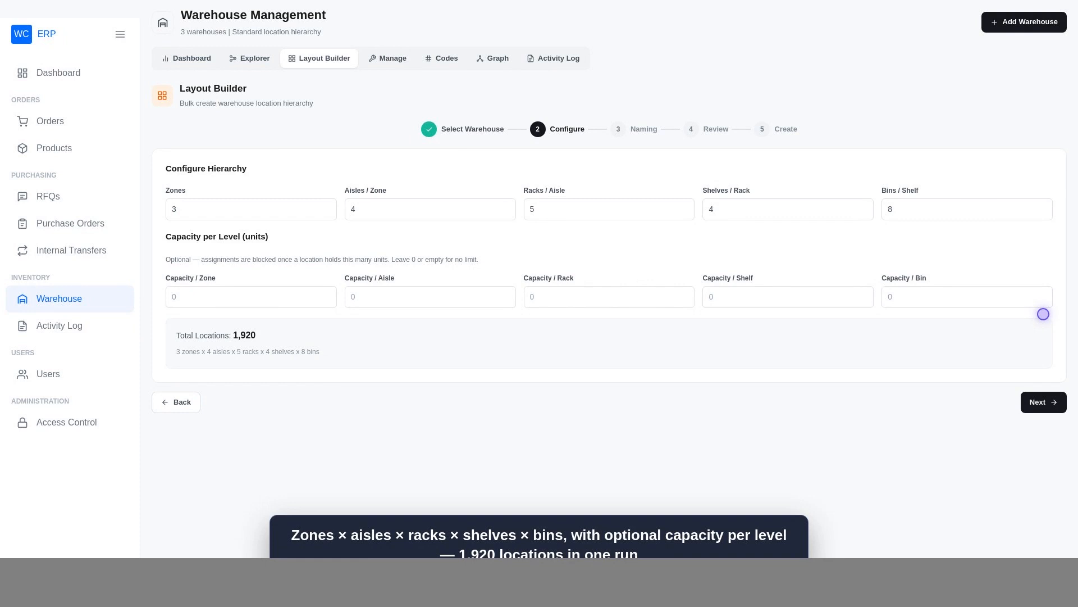
click(1043, 402)
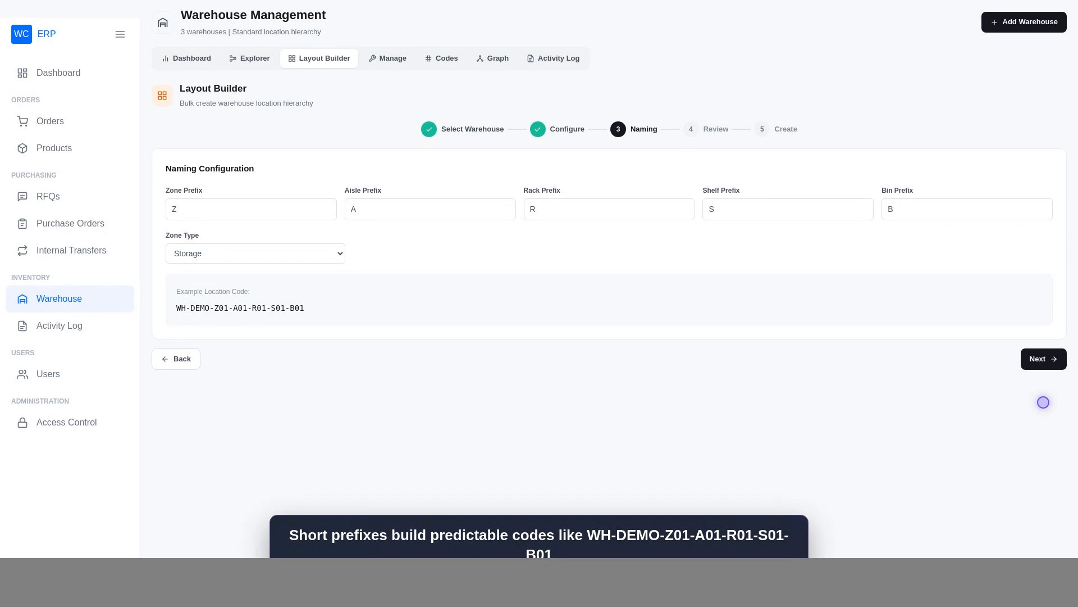
click(1044, 359)
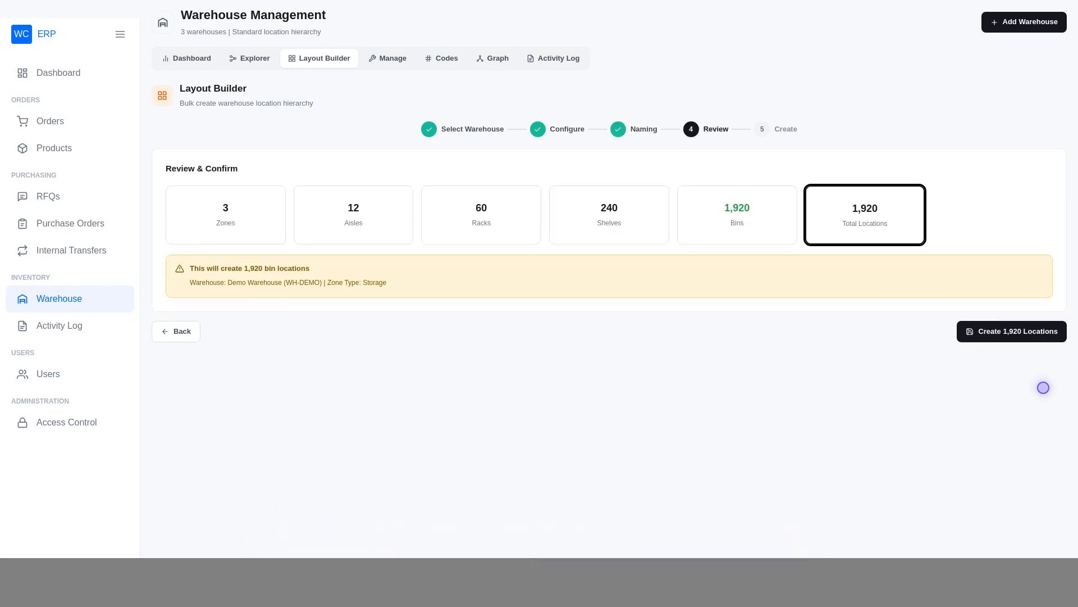
click(1011, 330)
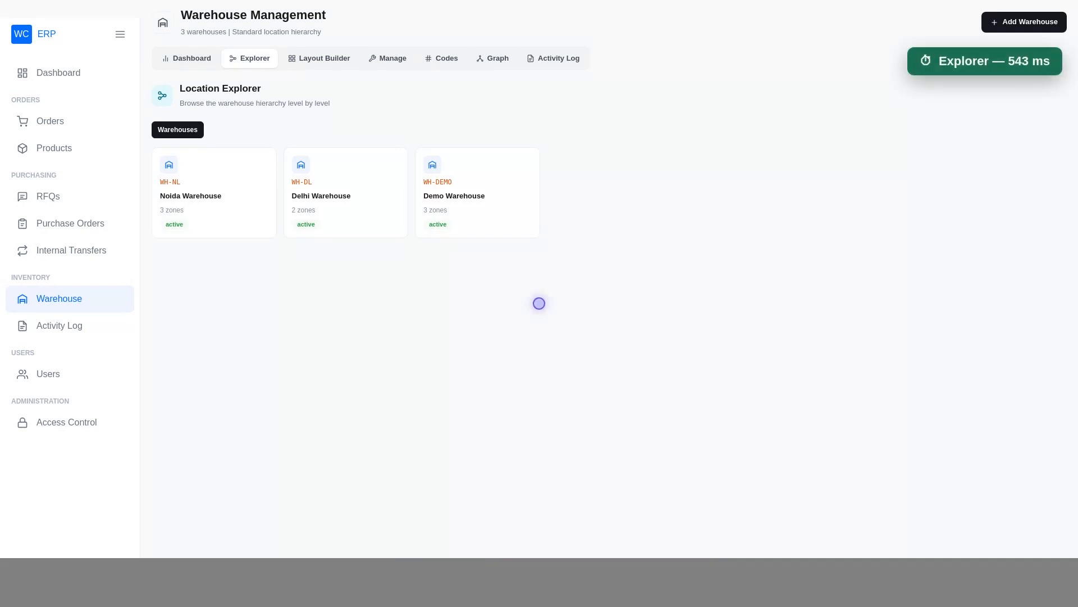
Browse Demo Warehouse's hierarchy down through Zone 01, its first aisle and Rack 01 to the bins of Shelf 01.
click(477, 192)
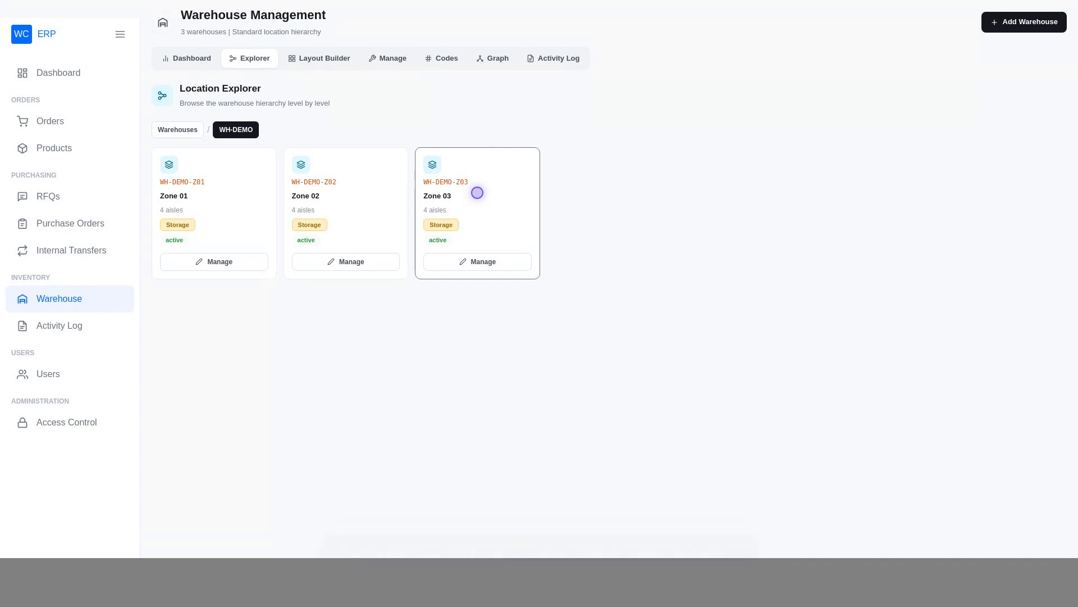
click(214, 210)
click(213, 205)
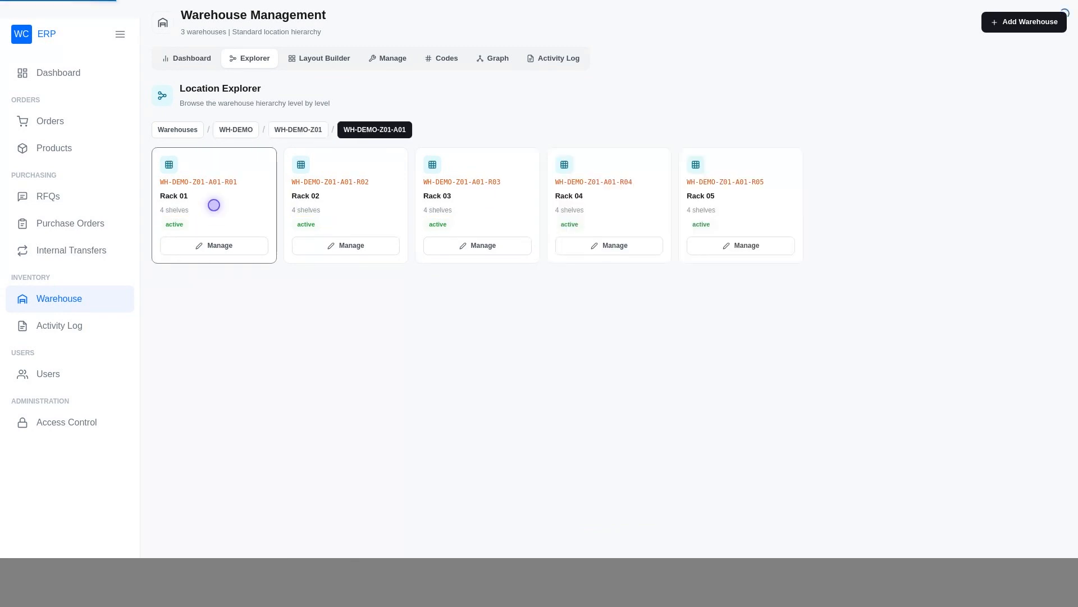
click(214, 205)
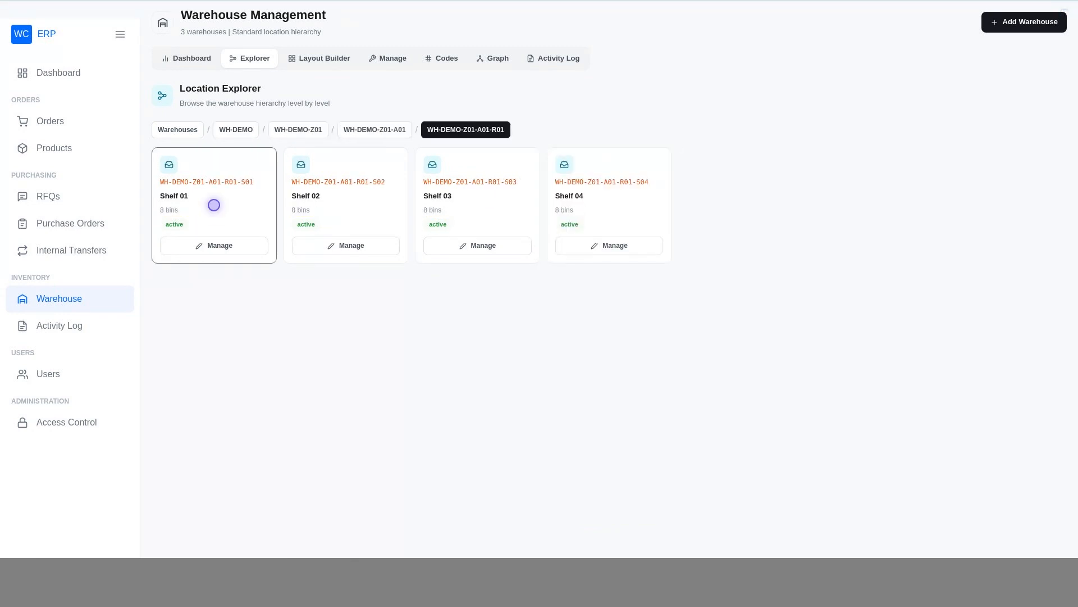
click(214, 205)
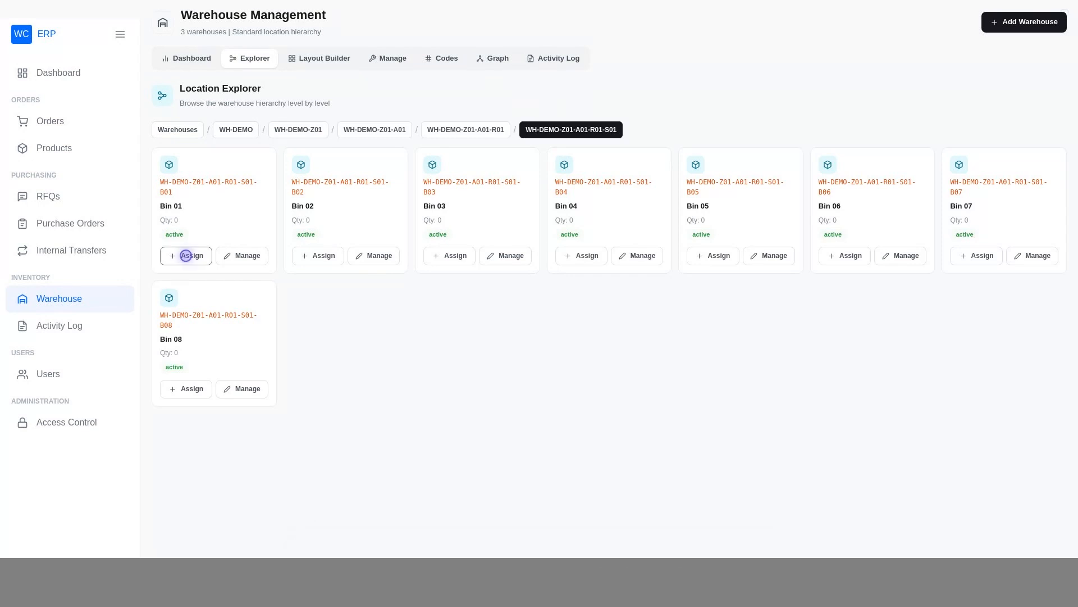
Assign 25 units of Stretches 20oz Framing Claw Hammer to Bin 01.
click(186, 256)
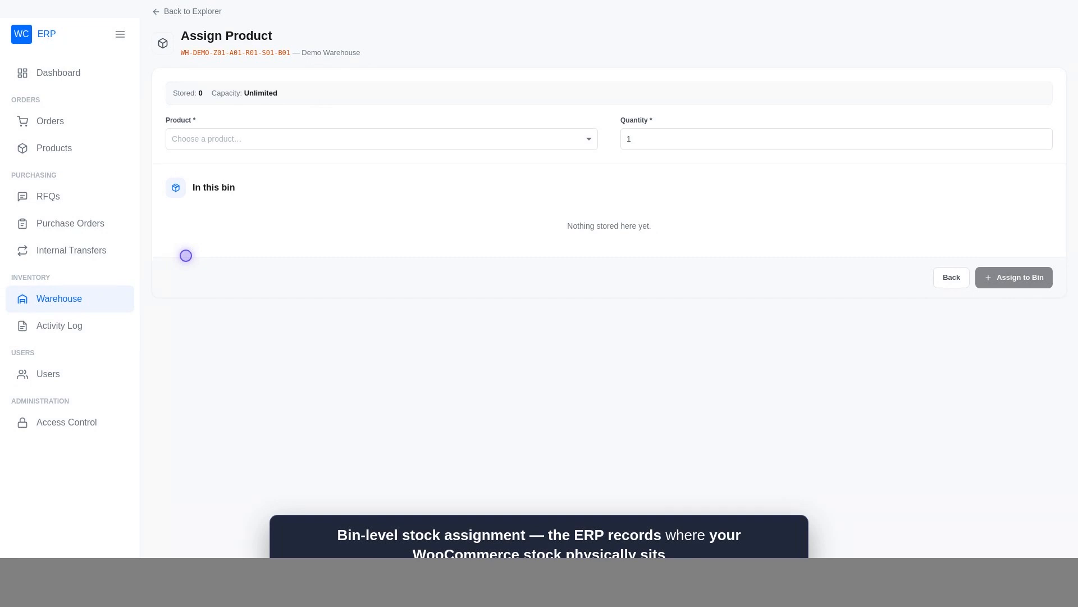
click(388, 139)
text(claw)
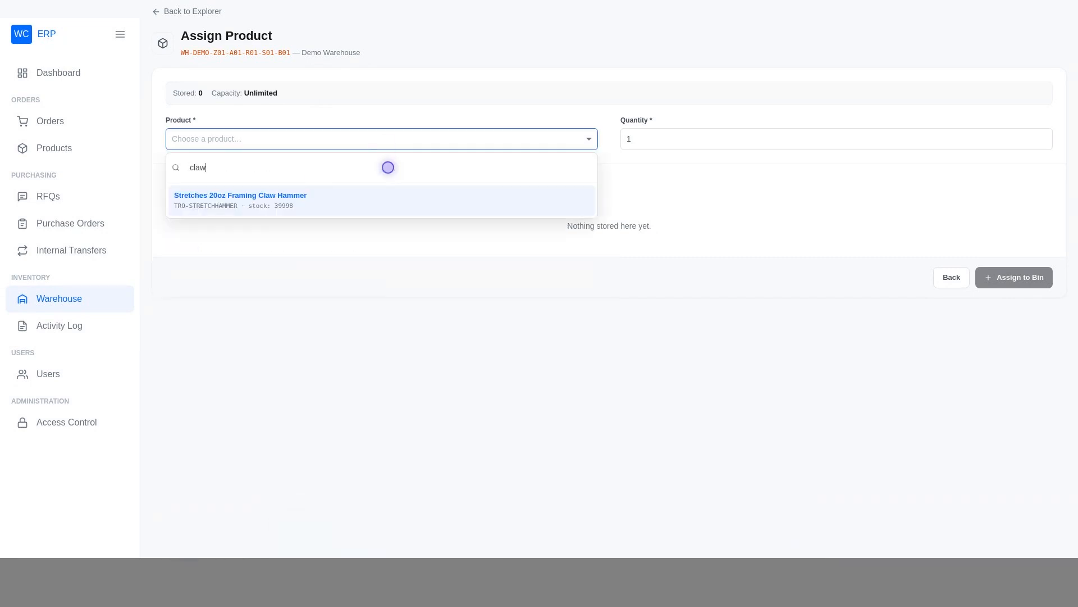
key(Return)
key(Tab)
text(25)
key(Return)
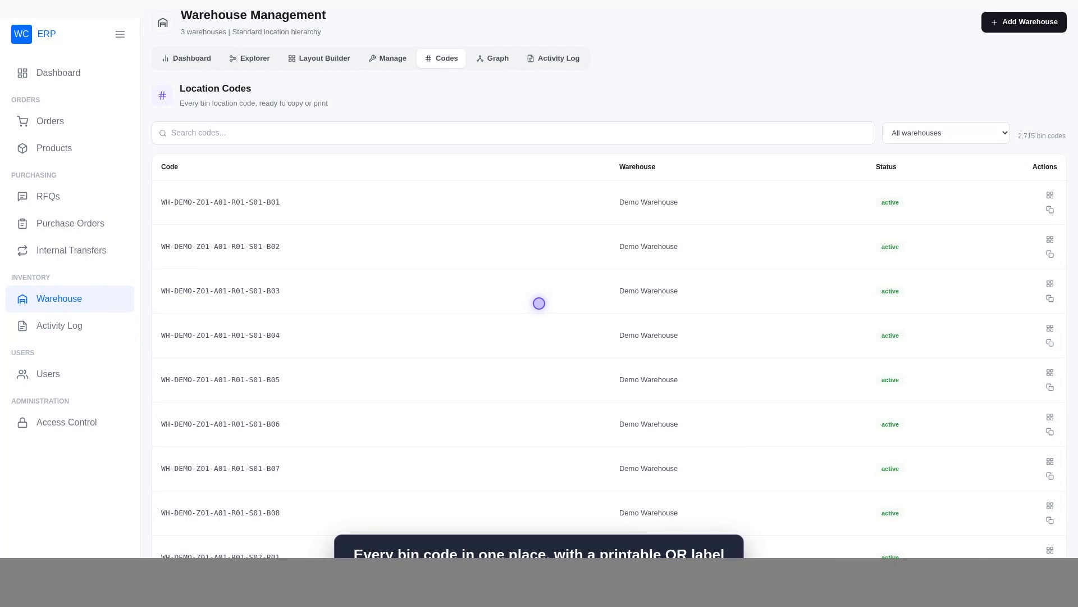
Open the QR label for bin code WH-DEMO-Z01-A01-R01-S01-B01.
click(1051, 195)
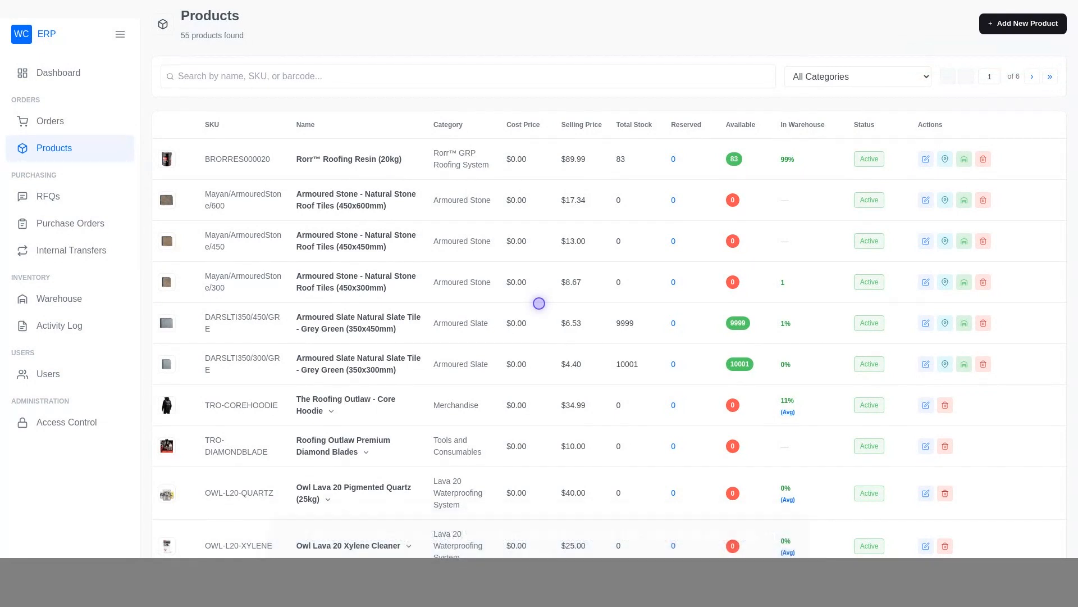
Search the products for "claw" and review the Stretches 20oz Framing Claw Hammer's product details.
click(468, 77)
text(claw)
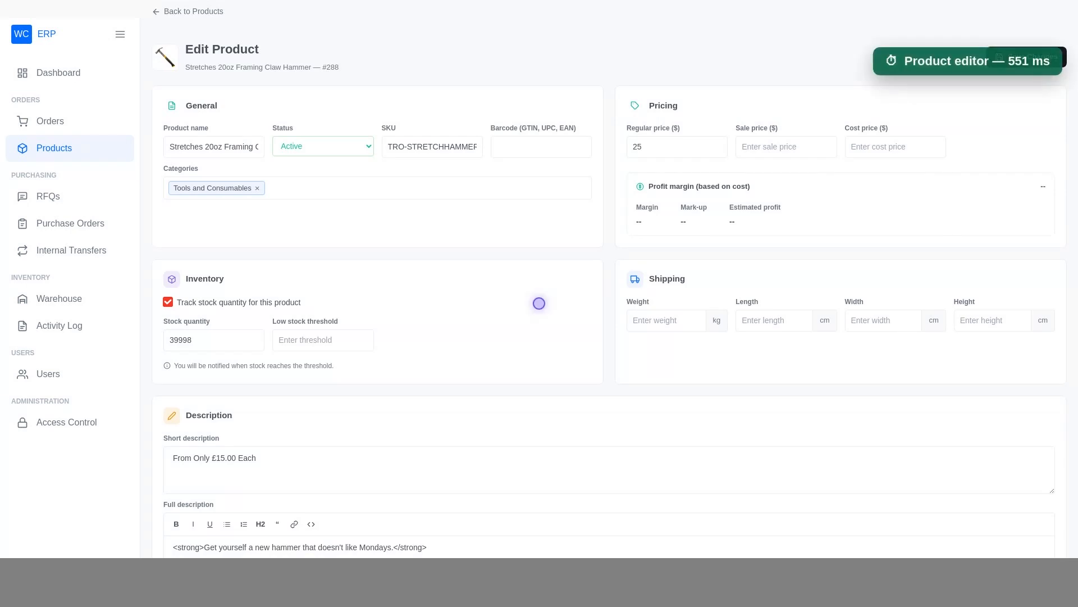
scroll(539, 303, down, 2)
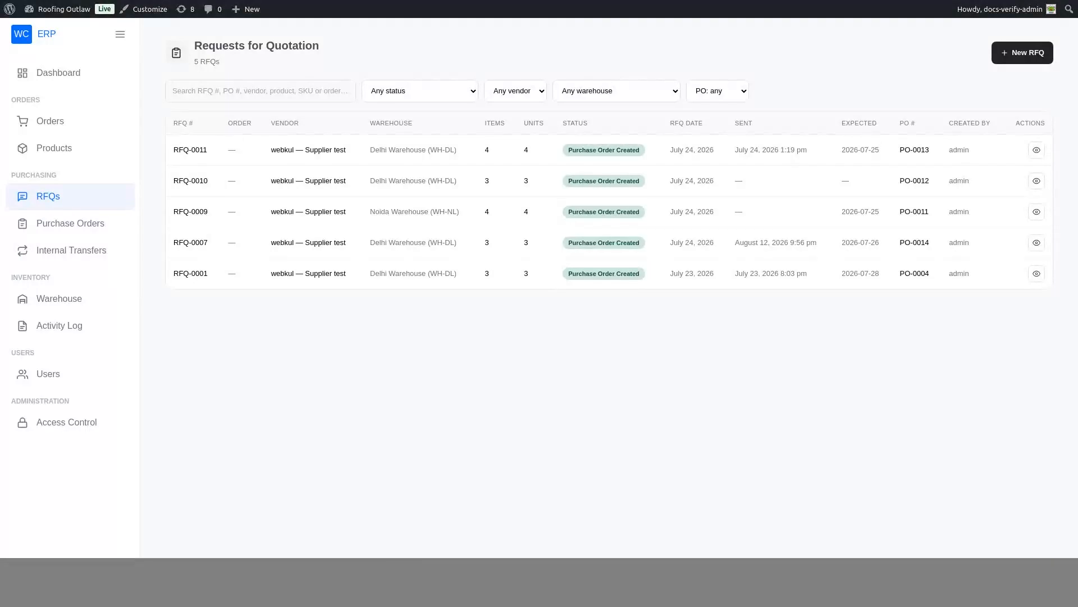
Start a new RFQ for vendor webkul — Supplier test with Delhi Warehouse (WH-DL), payment term 30 Days and payment type Bank Transfer.
scroll(540, 304, down, 1)
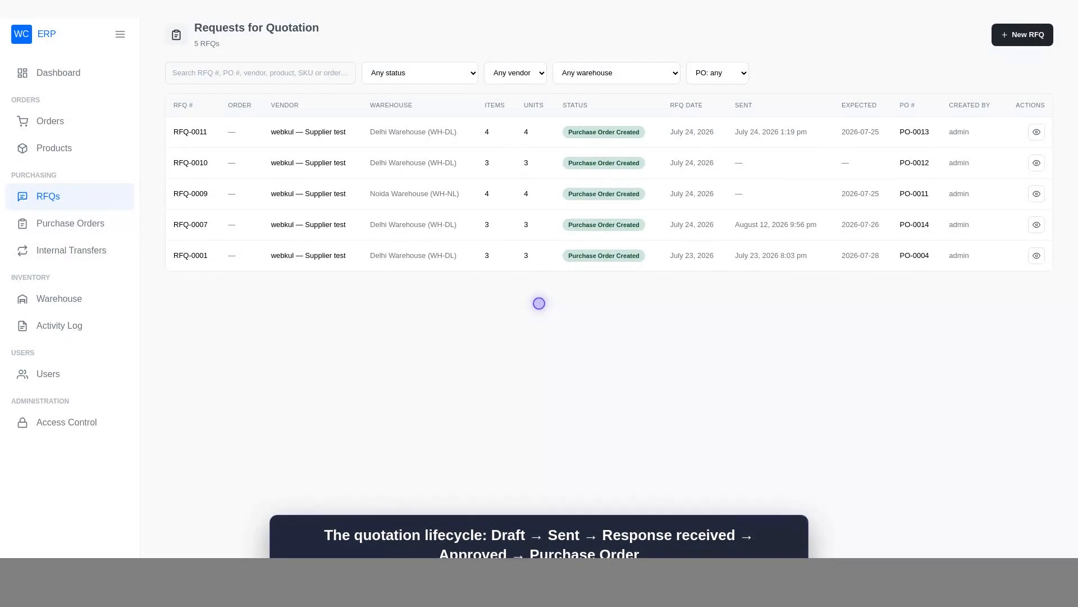
click(1022, 35)
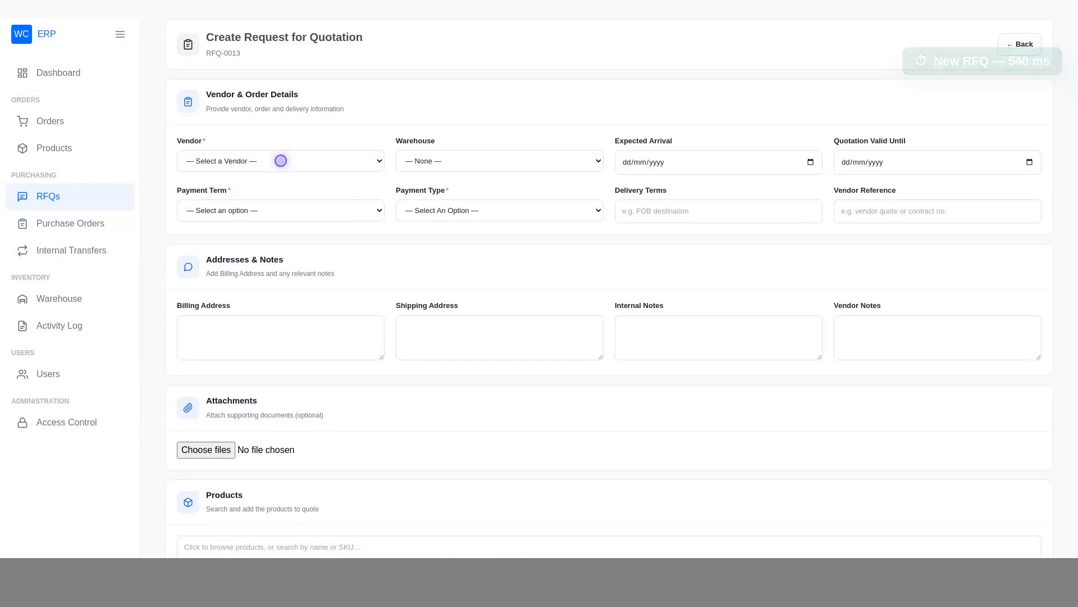
click(281, 161)
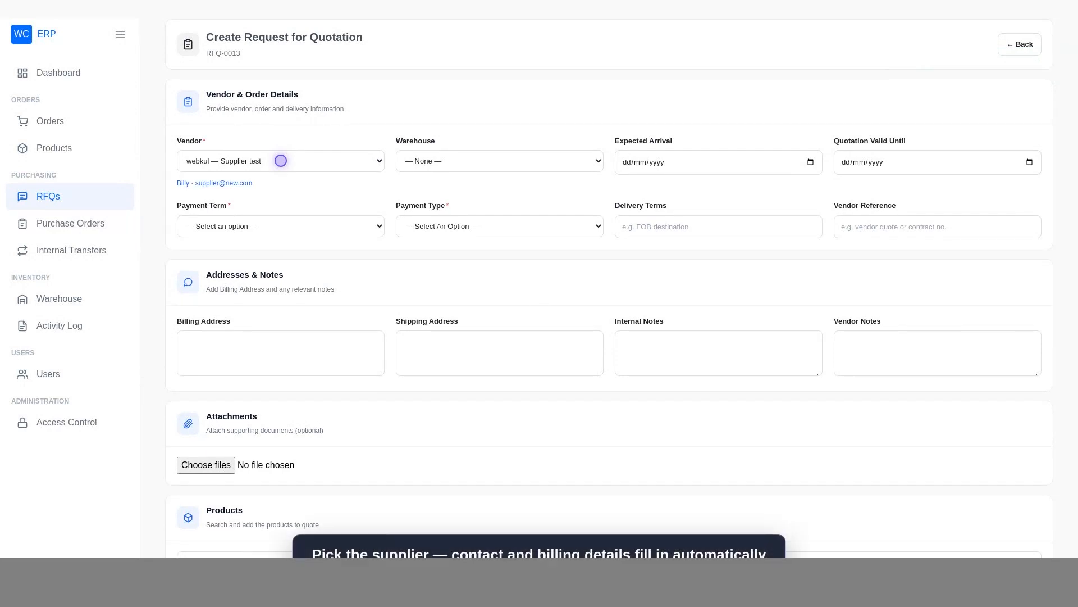
click(499, 161)
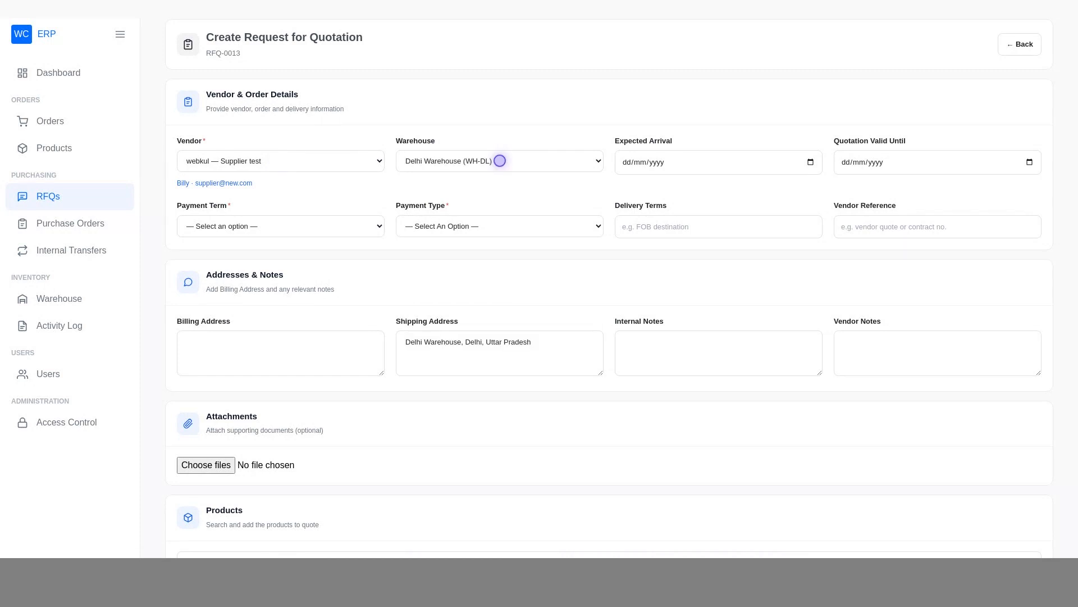
click(281, 226)
click(500, 226)
scroll(500, 226, down, 1)
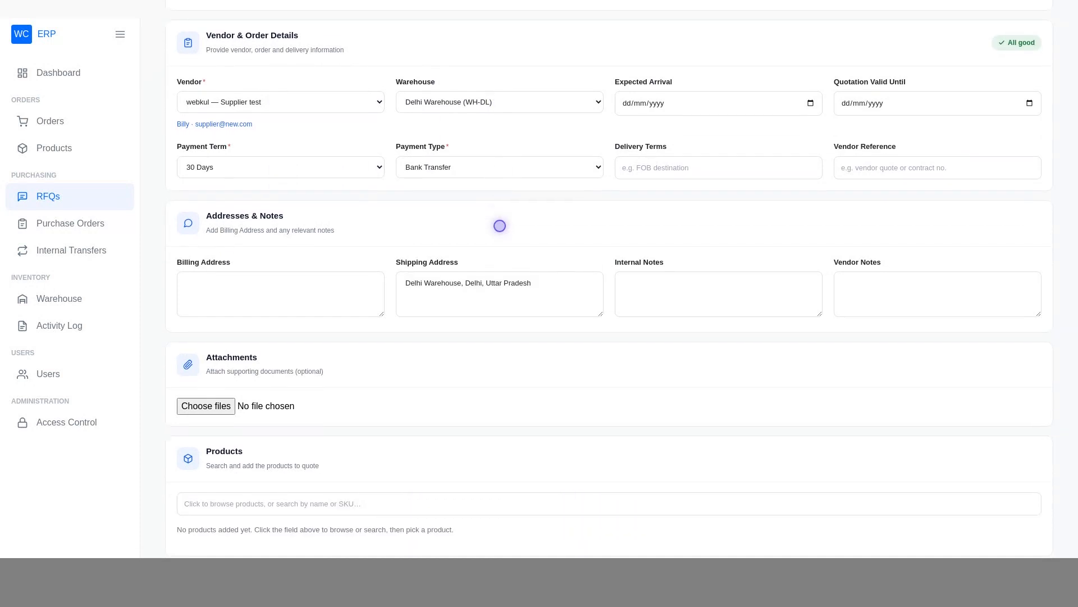
Add Stretches 20oz Framing Claw Hammer to the RFQ's products with a quantity of 50.
click(609, 503)
text(claw)
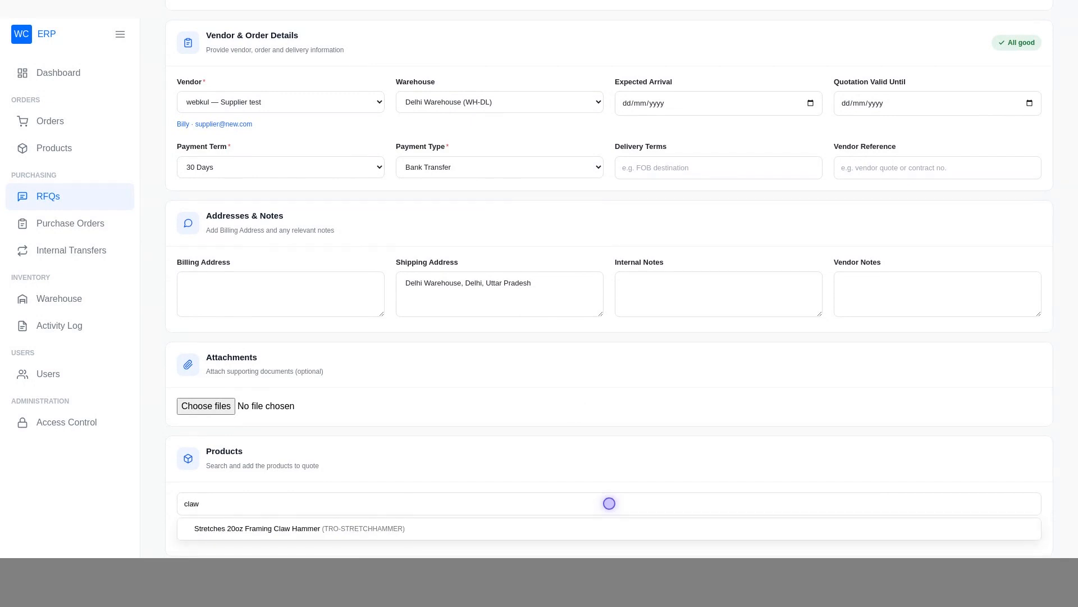
click(609, 528)
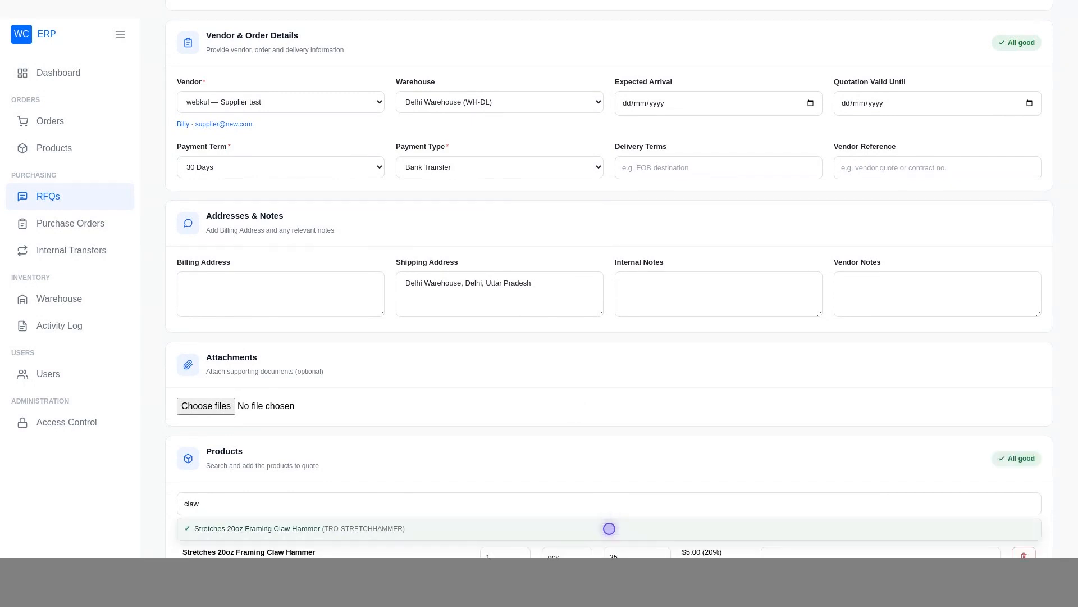
key(Tab)
text(50)
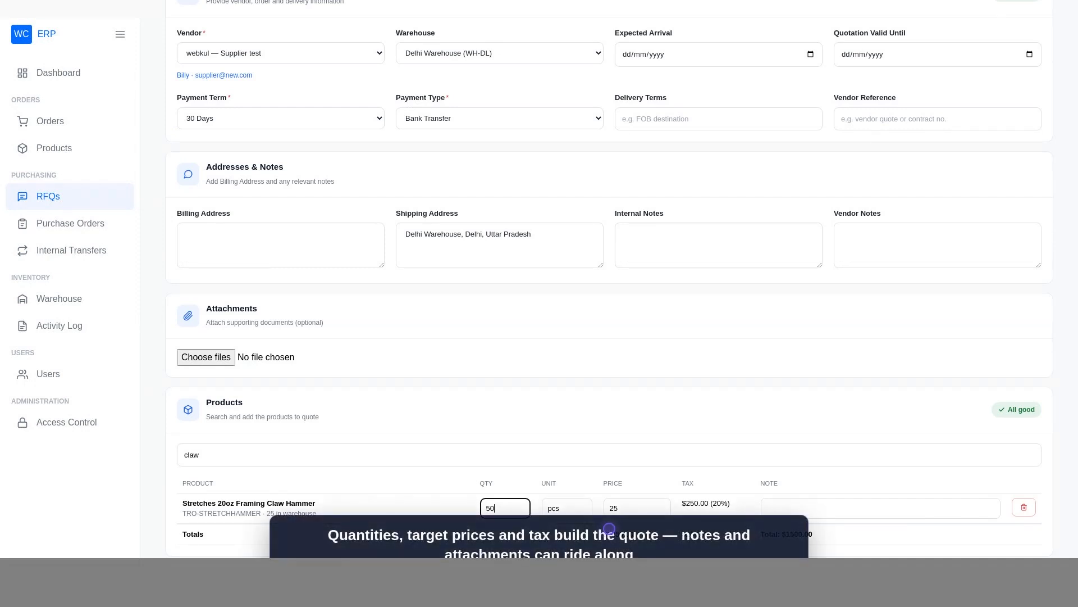
Save the RFQ as a draft and send it to the vendor.
key(Return)
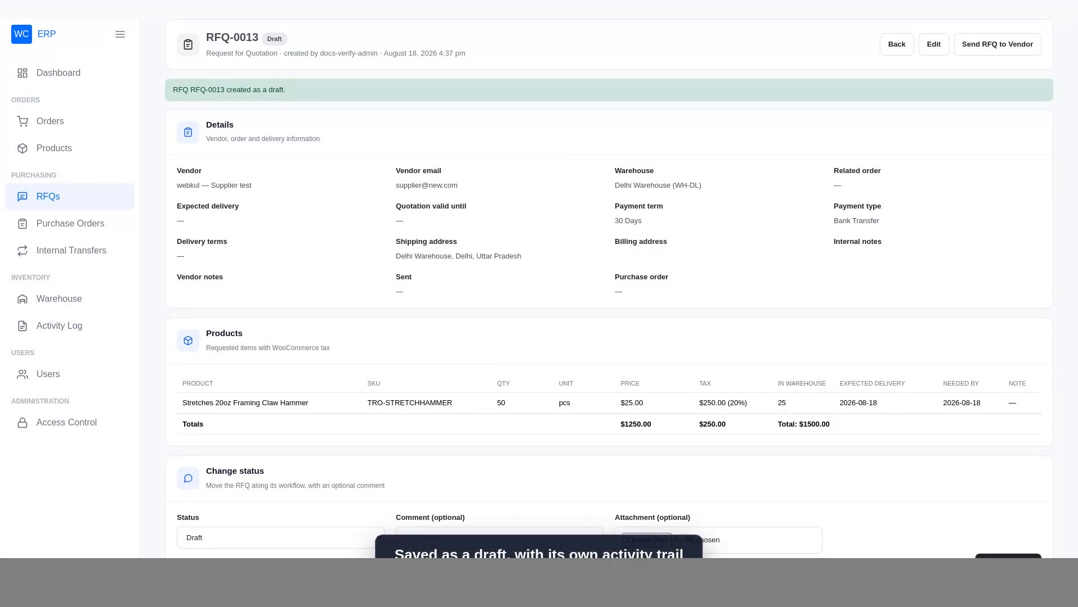
click(997, 43)
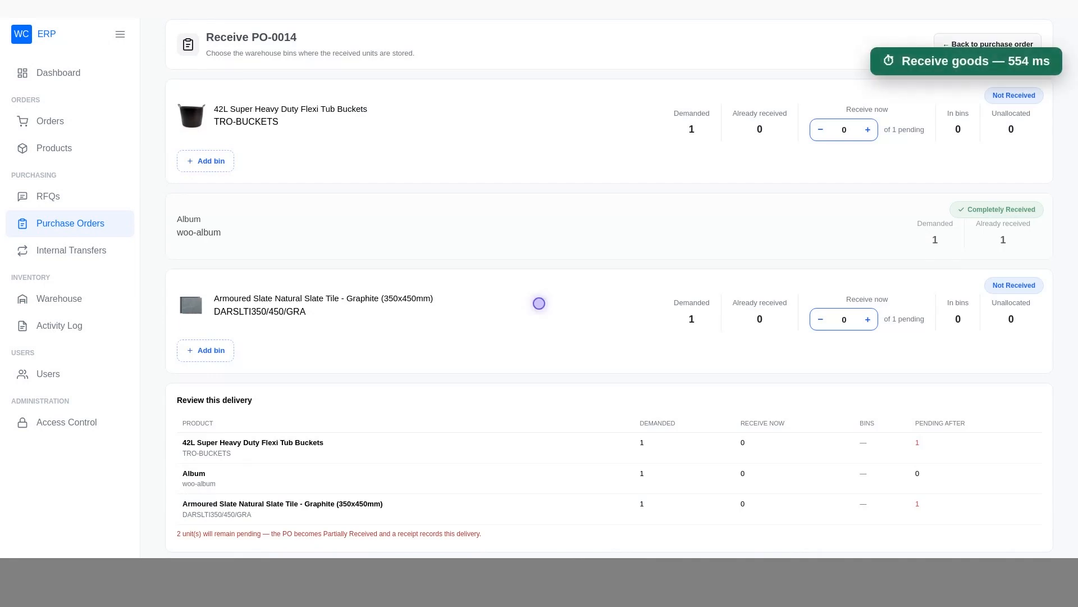
Add a receiving bin for the 42L Super Heavy Duty Flexi Tub Buckets in the purchase order's delivery.
click(206, 161)
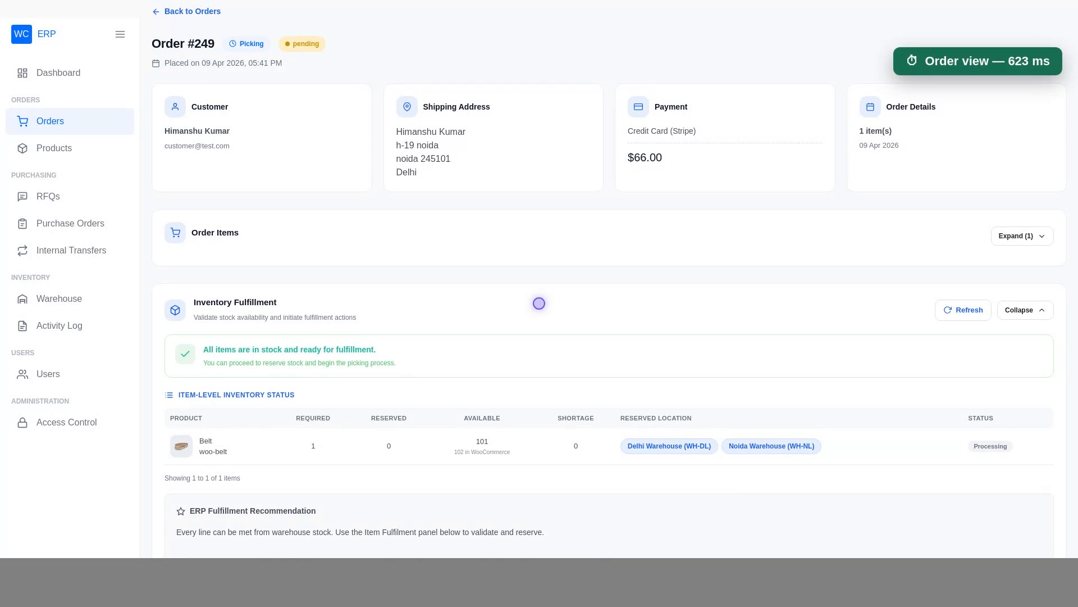
Validate and reserve the Belt in the order's Item Fulfilment section.
scroll(539, 303, down, 8)
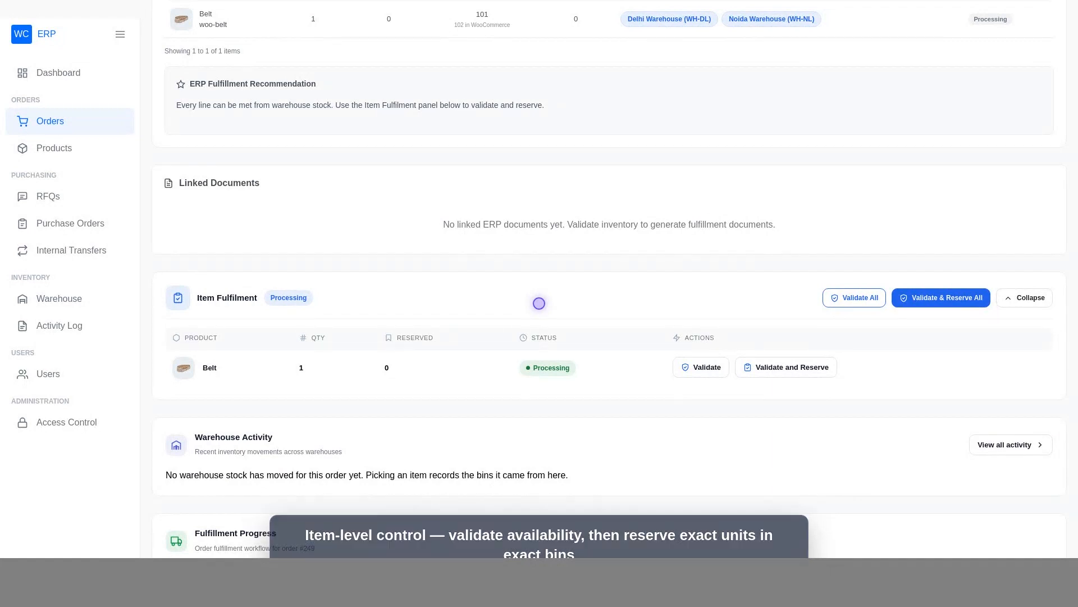
click(786, 366)
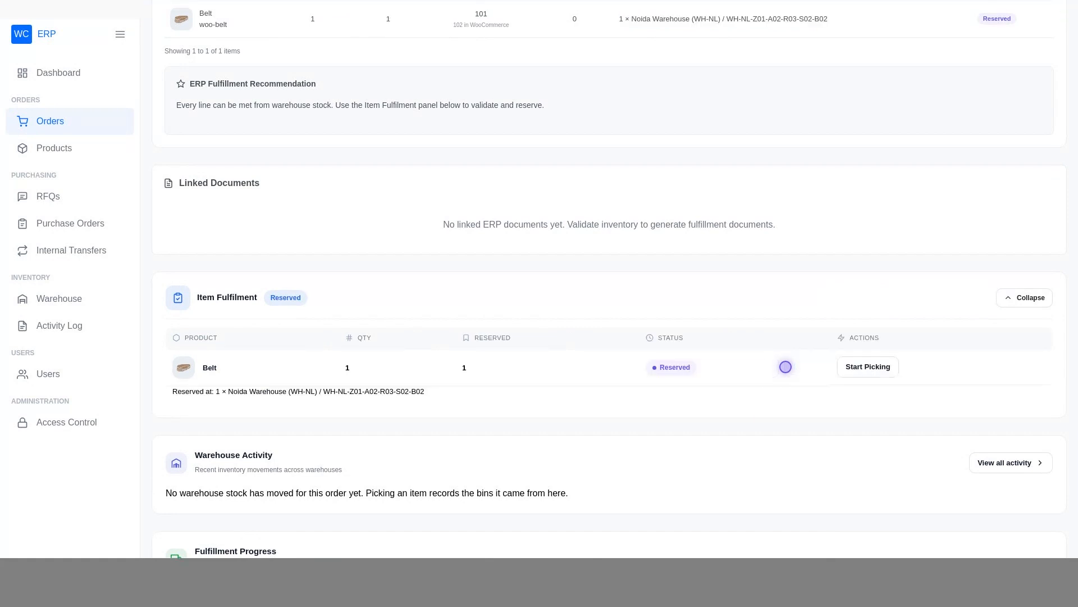
Start picking the reserved Belt and mark it as picked.
scroll(786, 367, down, 2)
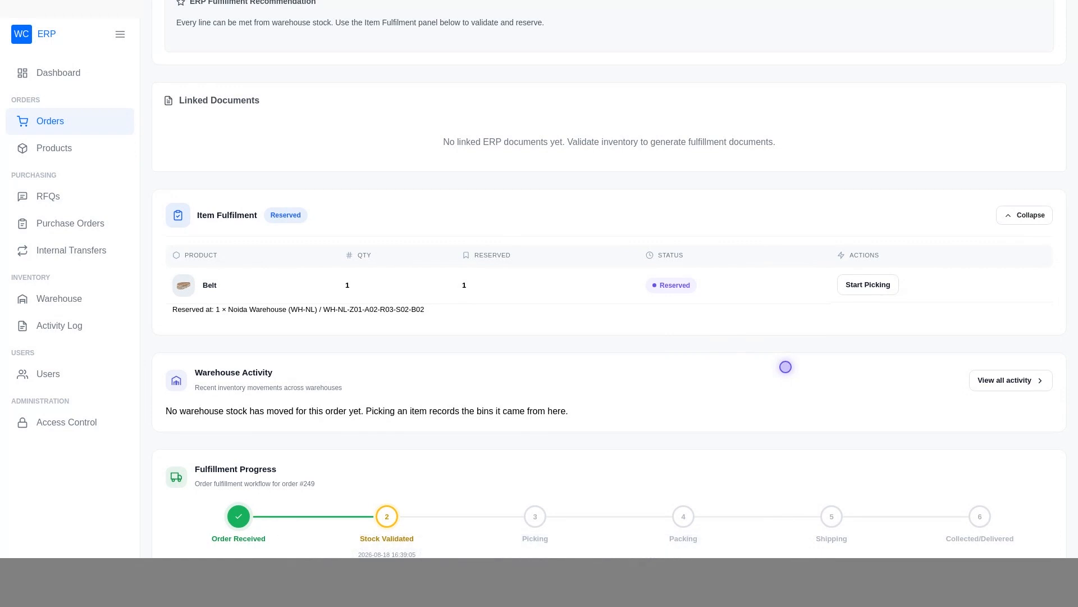
click(867, 284)
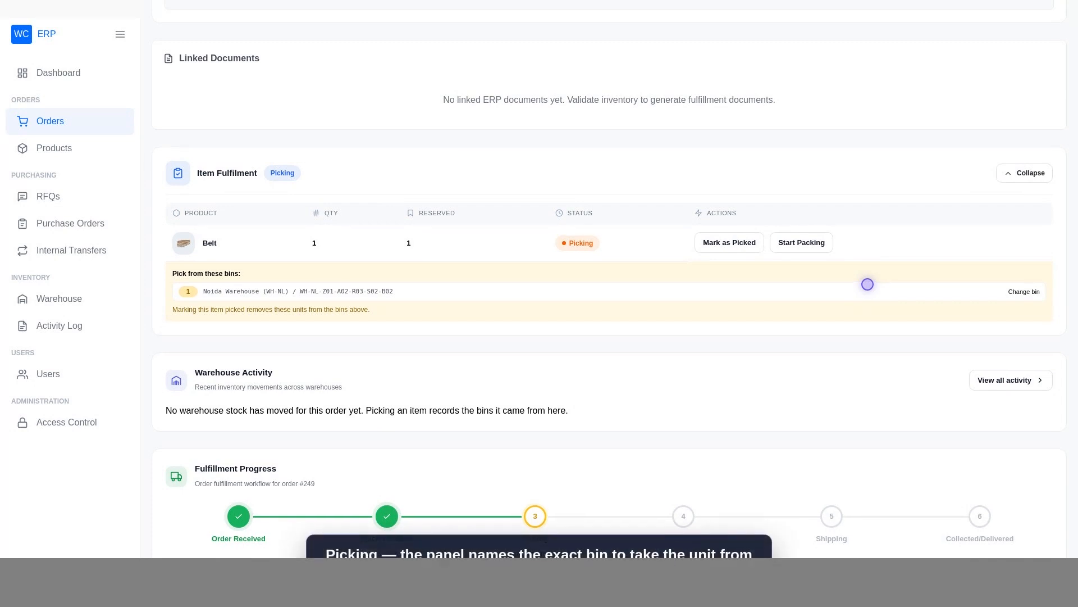
click(730, 242)
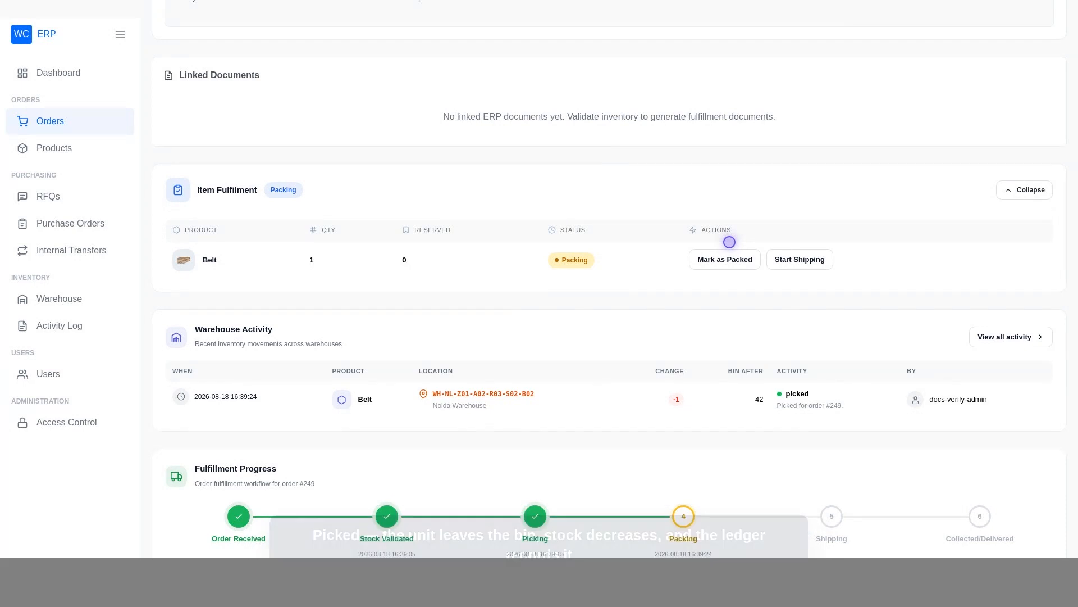
Start shipping the packed Belt in the order's Item Fulfilment section and mark it as completed.
click(800, 259)
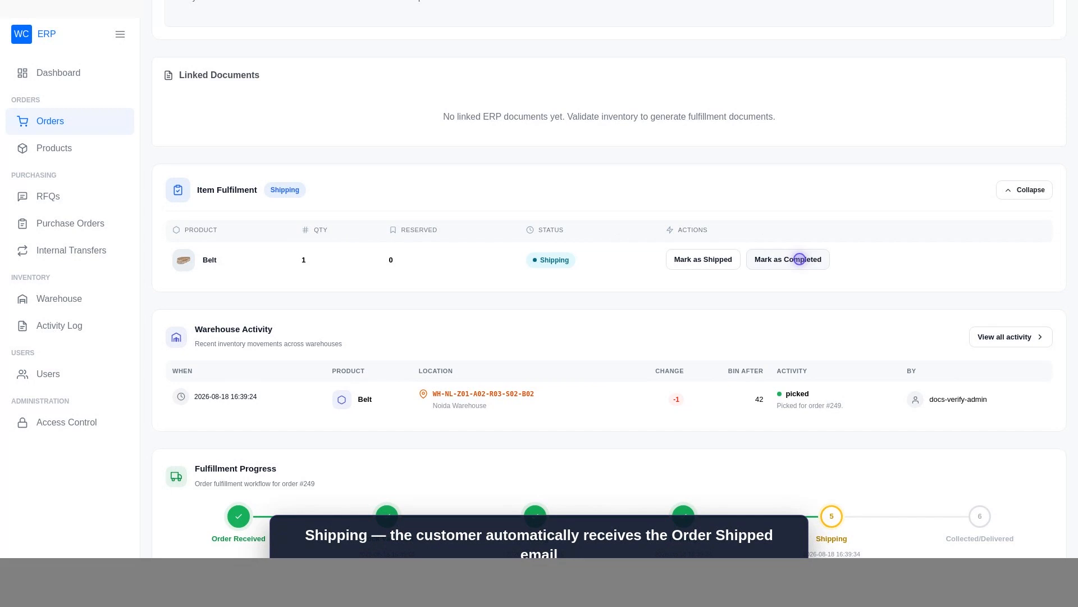
click(800, 259)
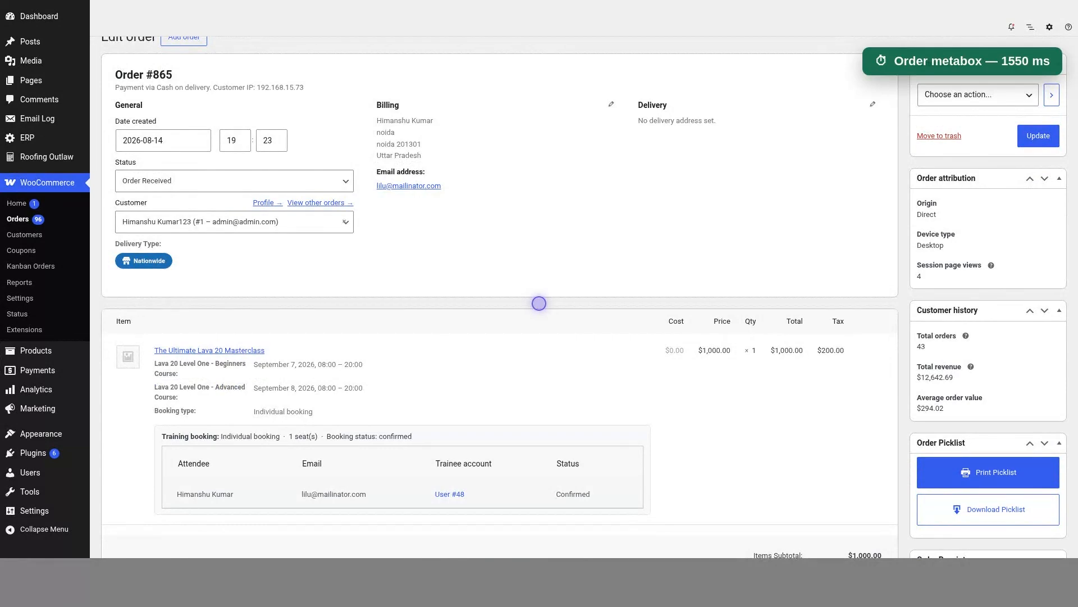
Examine the WooCommerce order's details, and the progress and activity log of the completed internal transfer from Noida Warehouse to Delhi Warehouse.
scroll(539, 303, down, 9)
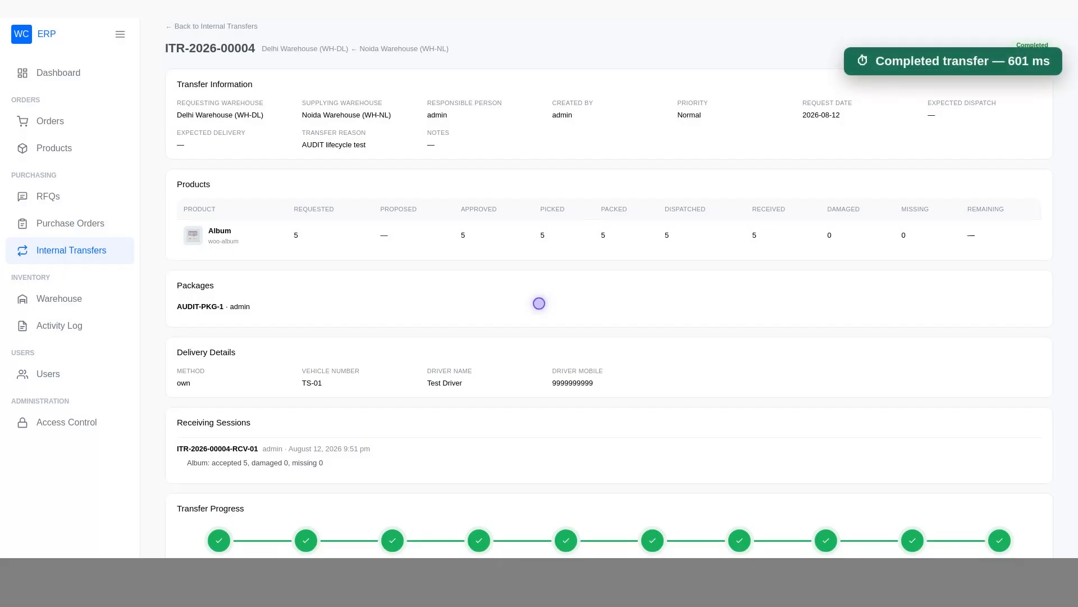
scroll(539, 303, down, 6)
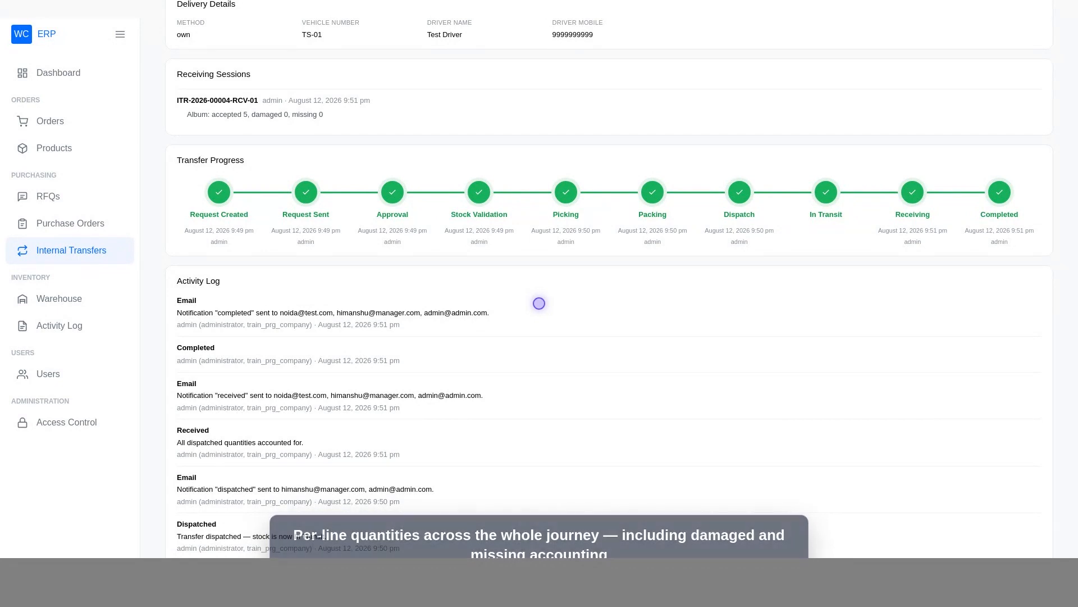
scroll(539, 303, down, 8)
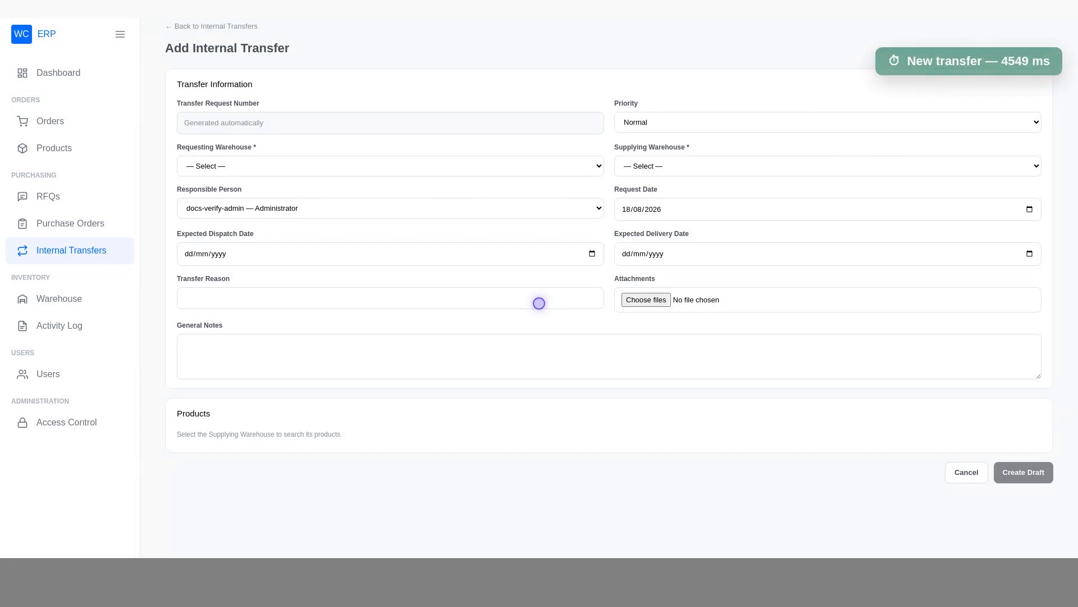
Set Delhi Warehouse as requesting and Noida Warehouse as supplying in the new internal transfer, and search its products for "hat".
click(387, 166)
click(828, 165)
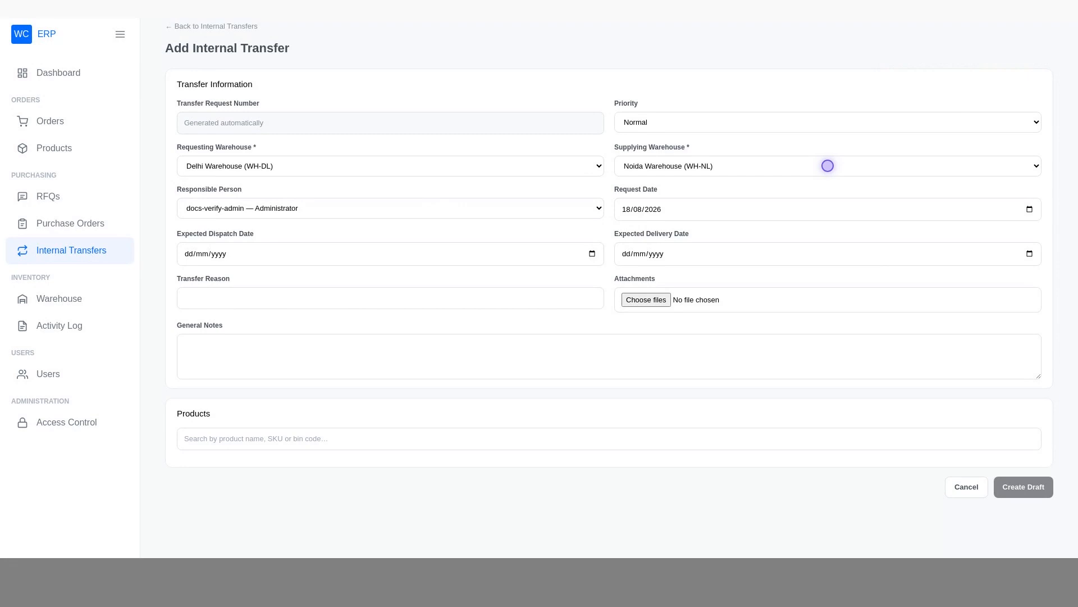
click(610, 438)
text(hat)
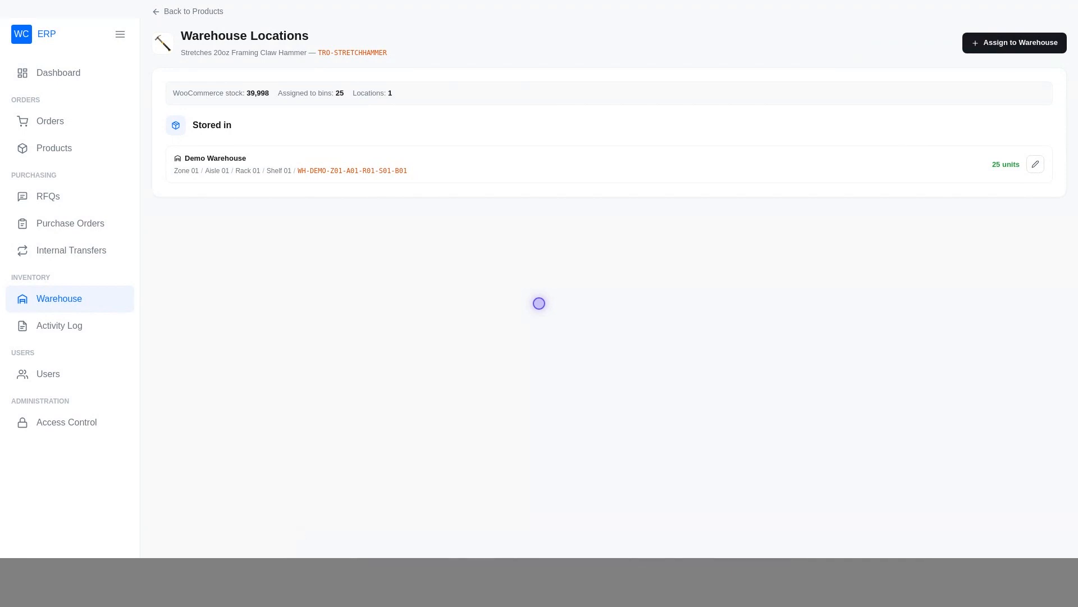
Remove the Stretches 20oz Framing Claw Hammer stock from bin WH-DEMO-Z01-A01-R01-S01-B01 and delete the Demo Warehouse.
click(353, 170)
click(1040, 225)
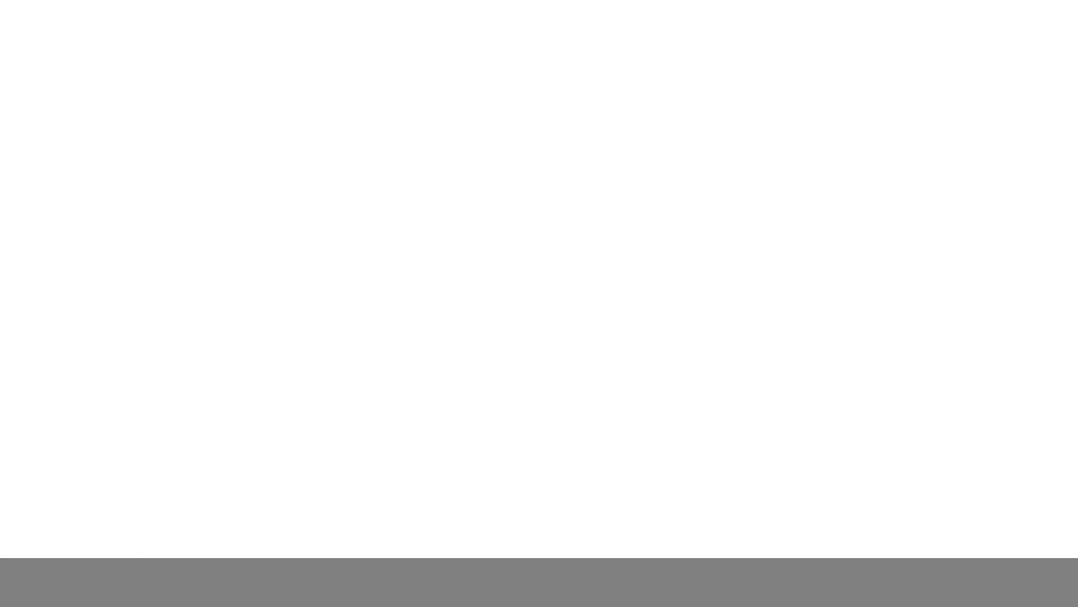
click(676, 435)
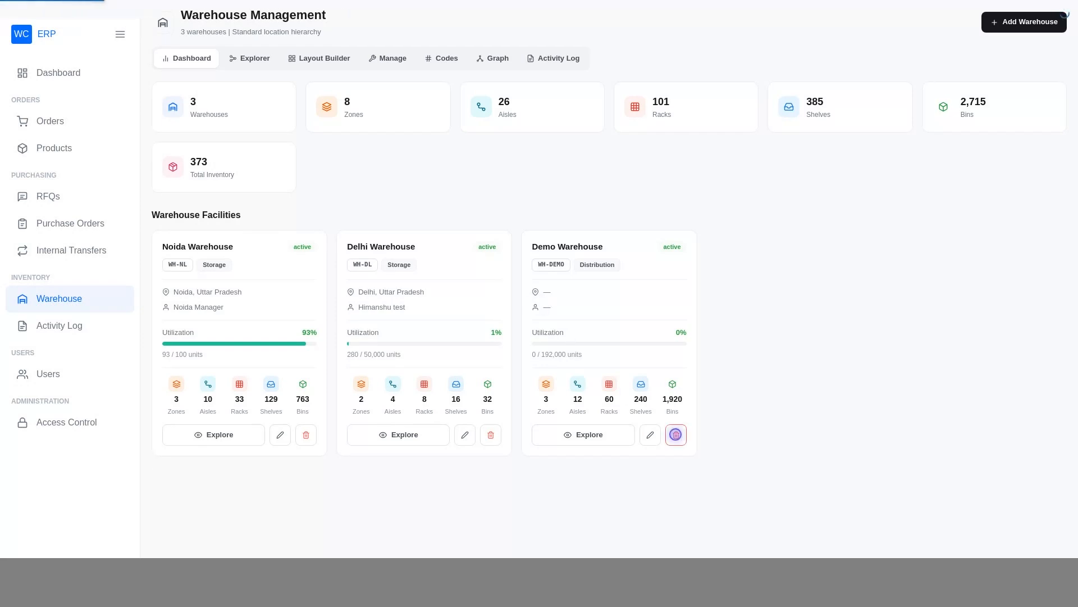